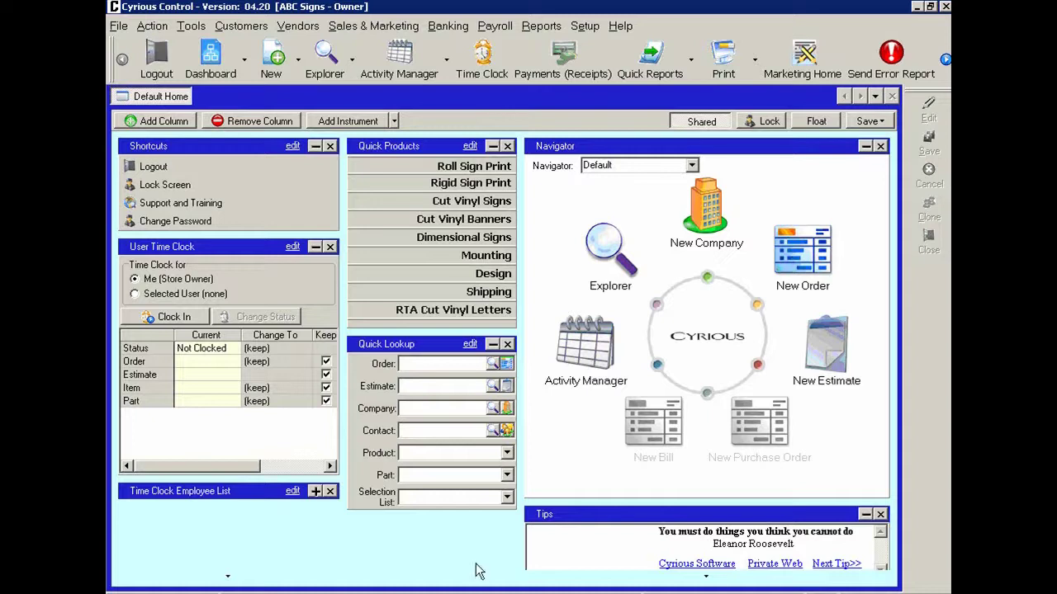
- Start a new company record and enter Prologis as the company name
click(236, 25)
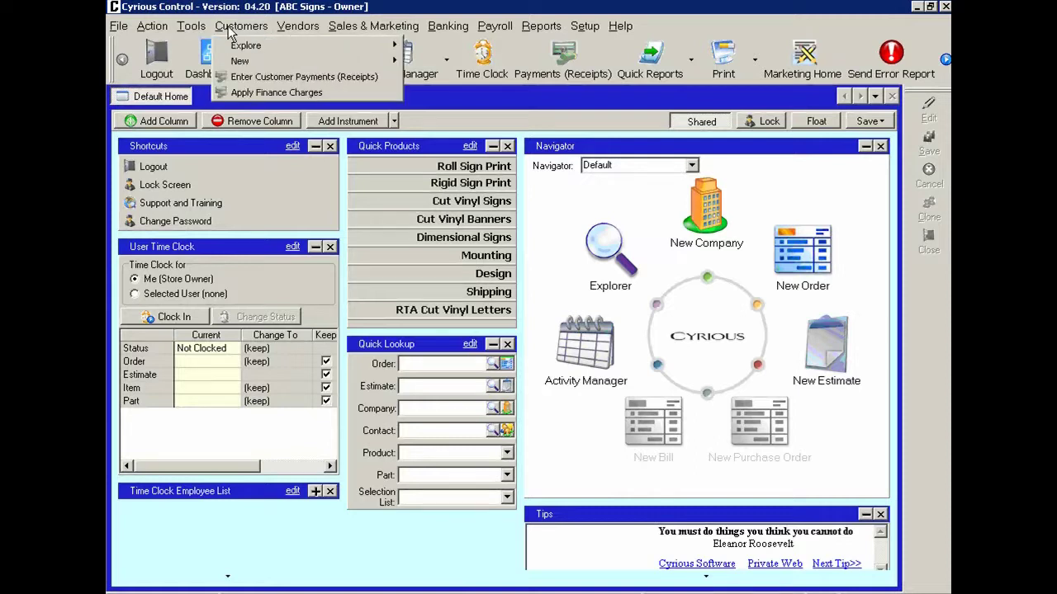
mouse_move(248, 62)
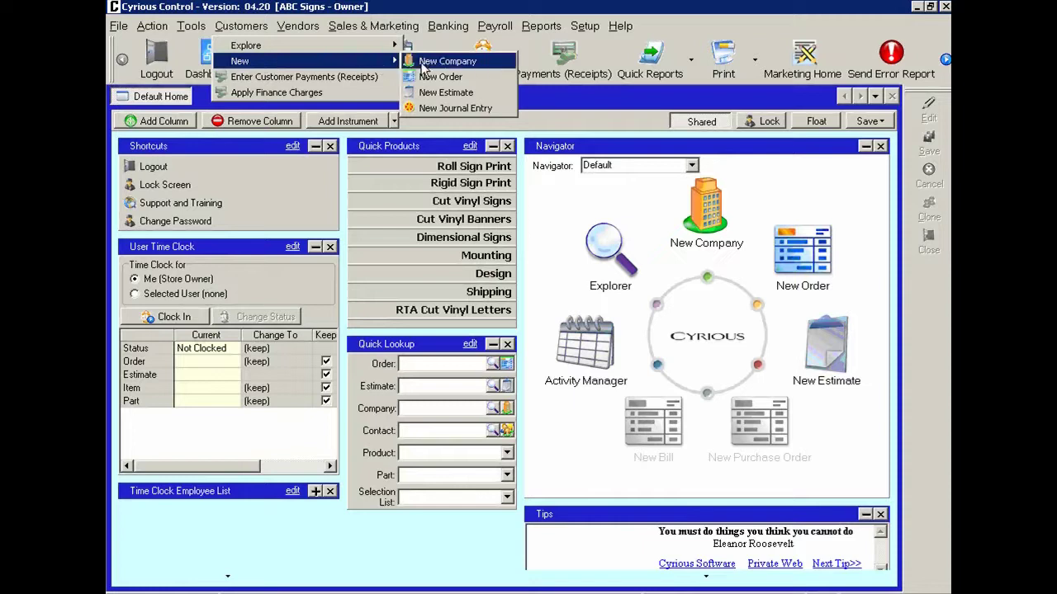
click(540, 200)
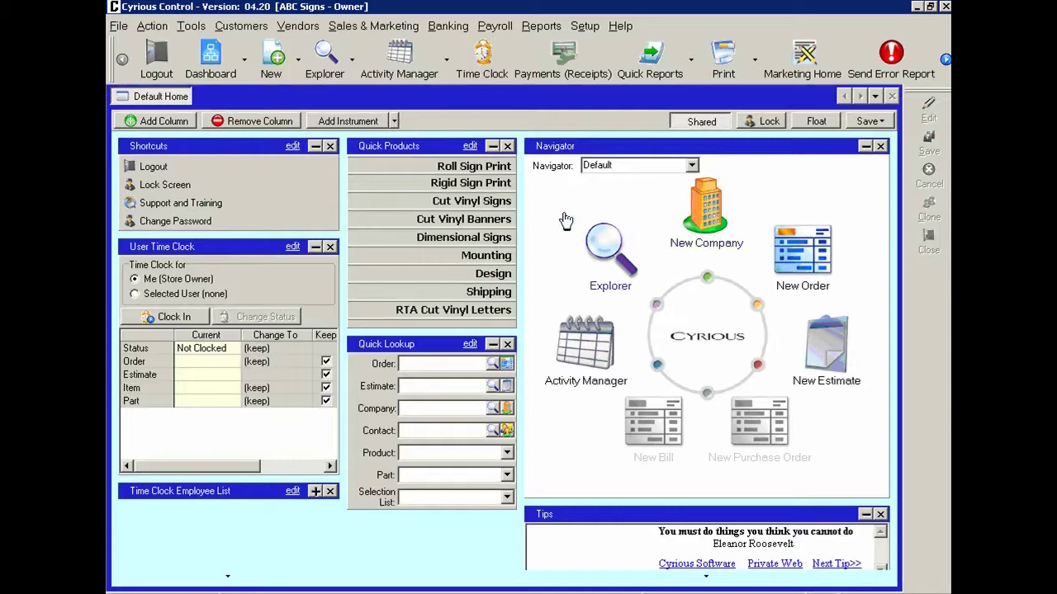
click(298, 61)
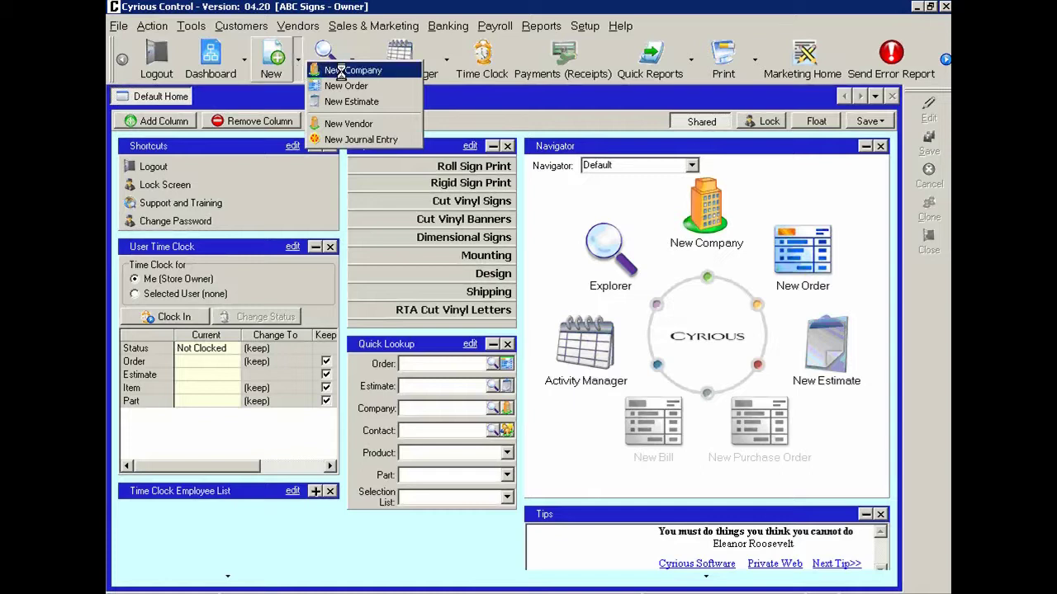
click(365, 73)
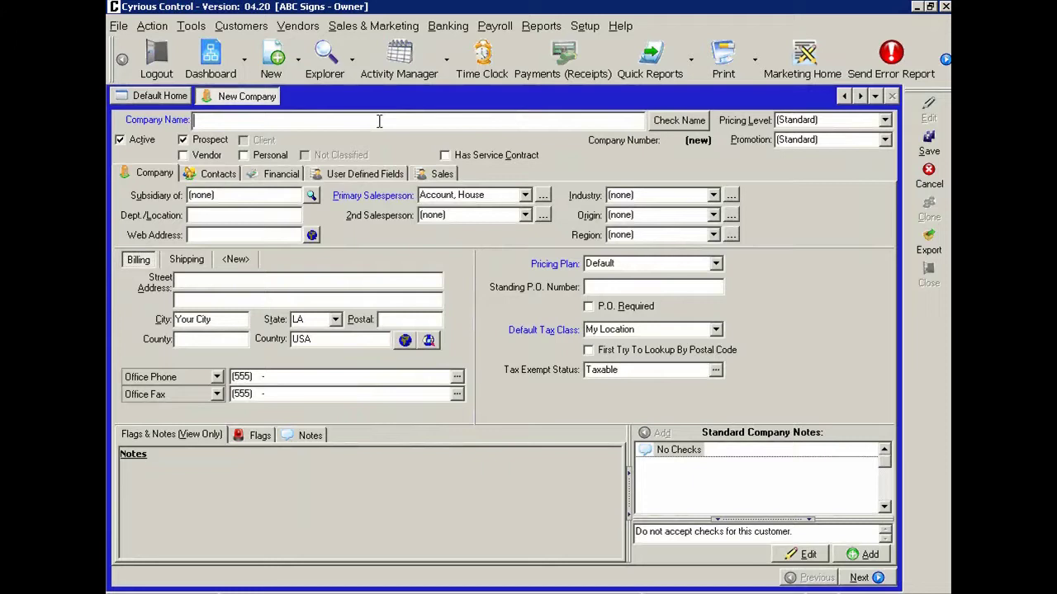
text(Pro)
text(logis)
- Enter the billing address 123 Main St., Orlando, FL 32801
text(123 Main )
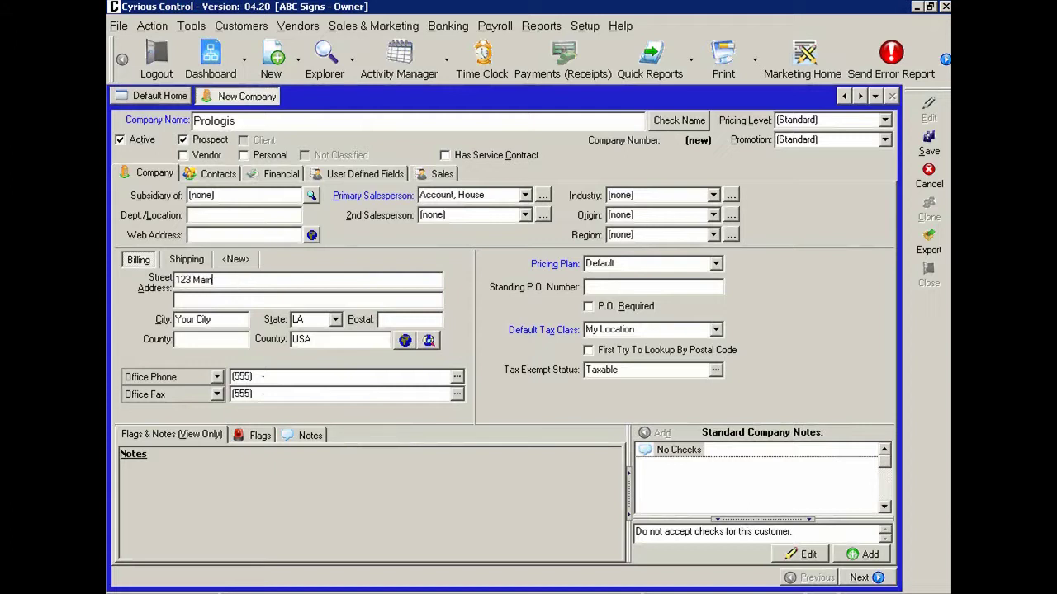
text(St.)
key(Tab)
text(Orlando)
key(Tab)
key(Tab)
text(32801)
key(shift+Tab)
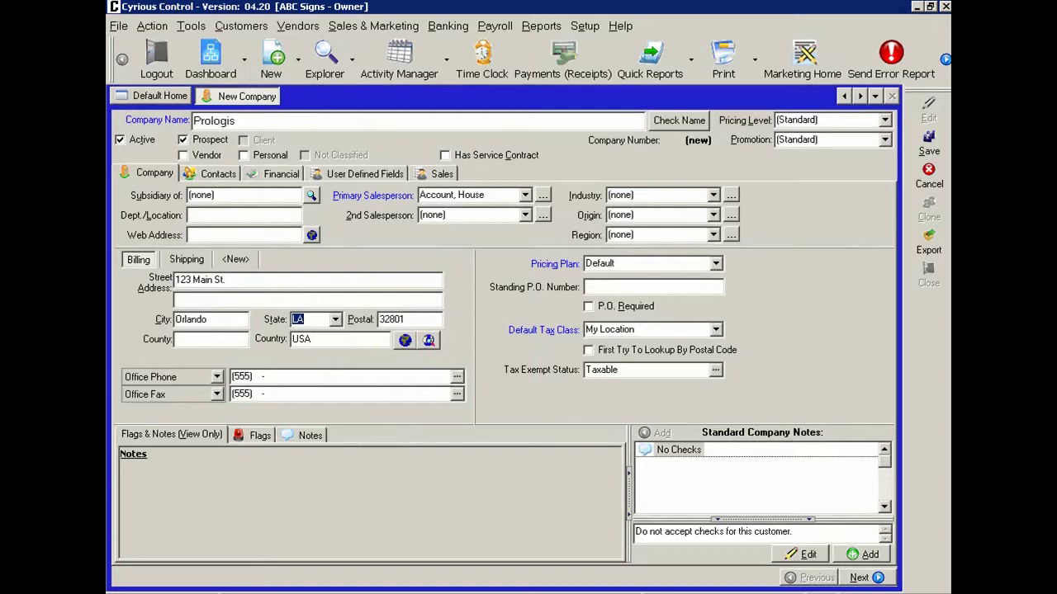
text(F)
key(Tab)
- Replace the office phone with the company's phone number
click(273, 381)
double_click(236, 378)
text(4075551212)
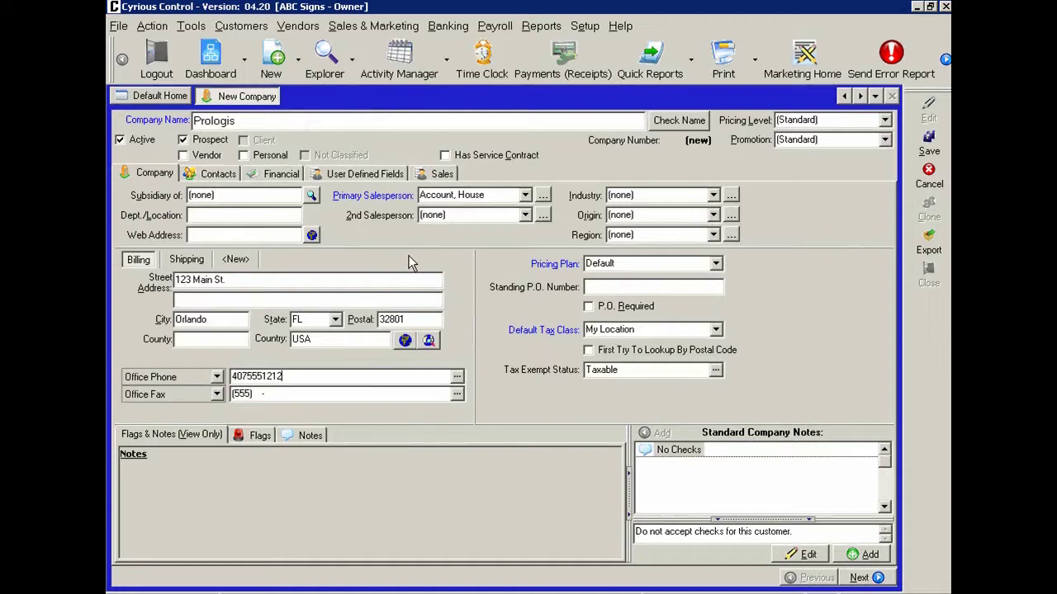
click(525, 195)
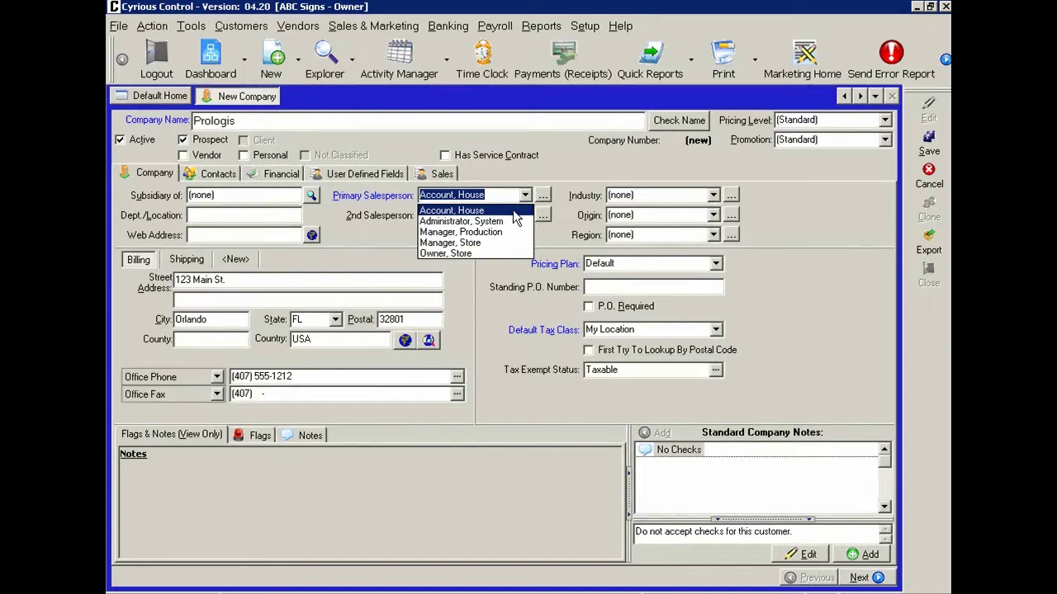
- Keep House Account as primary salesperson, no second salesperson, and choose Real Estate - Commercial industry
click(526, 197)
click(525, 216)
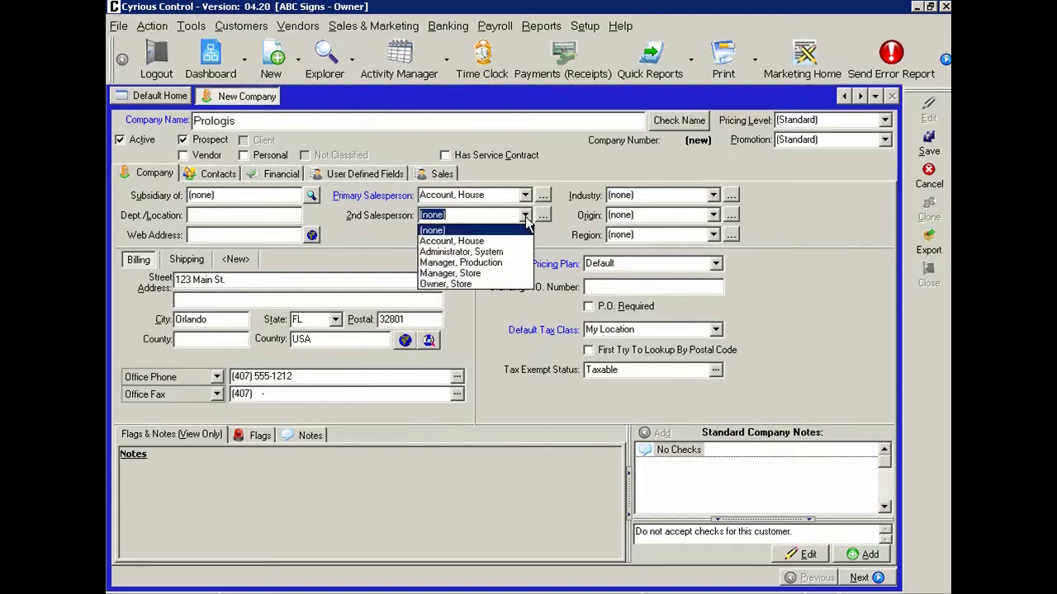
click(526, 216)
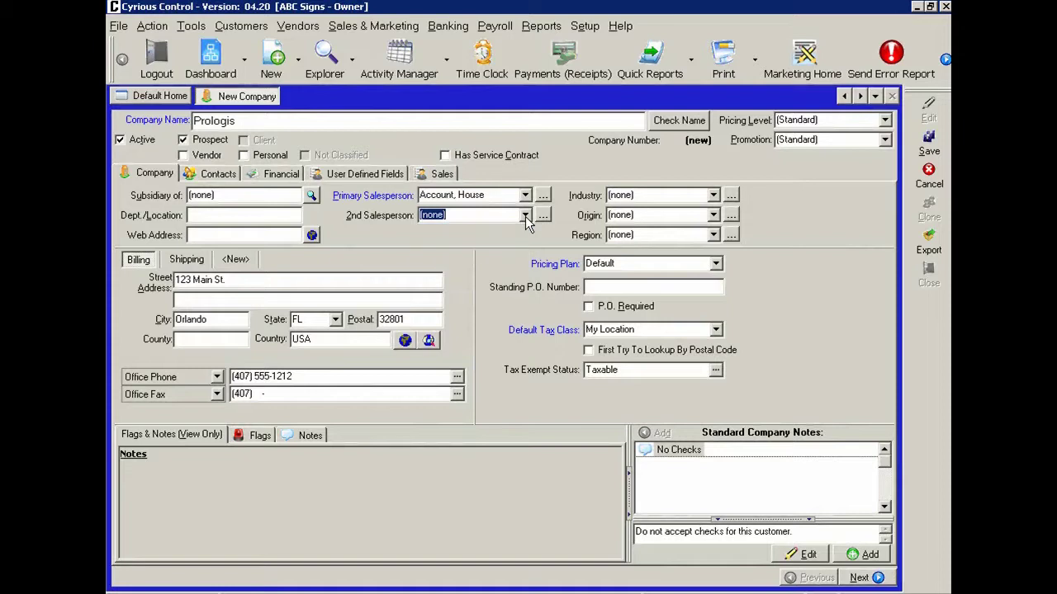
click(713, 196)
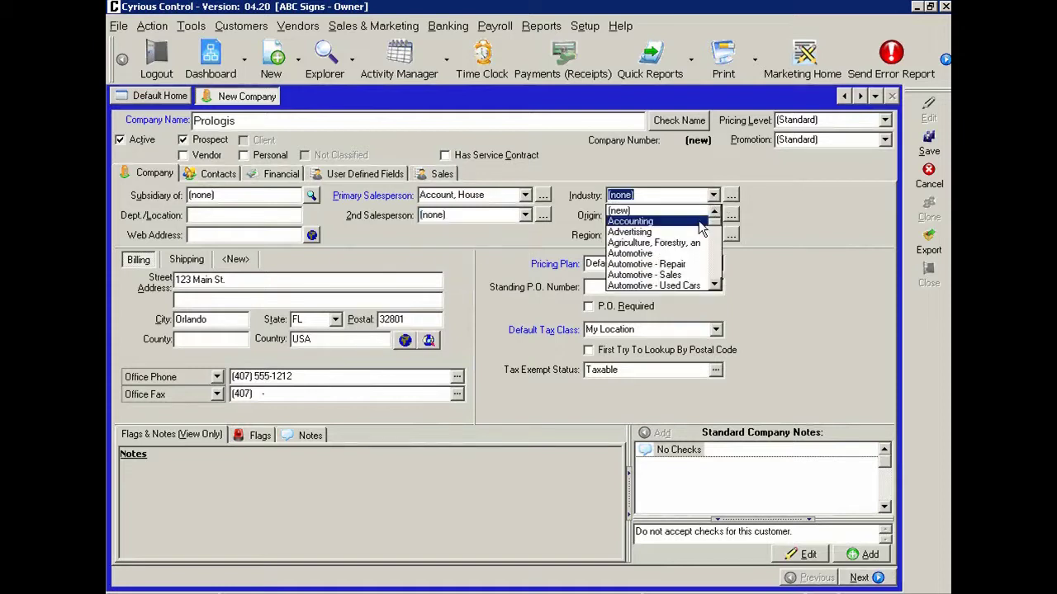
scroll(710, 268, down, 5)
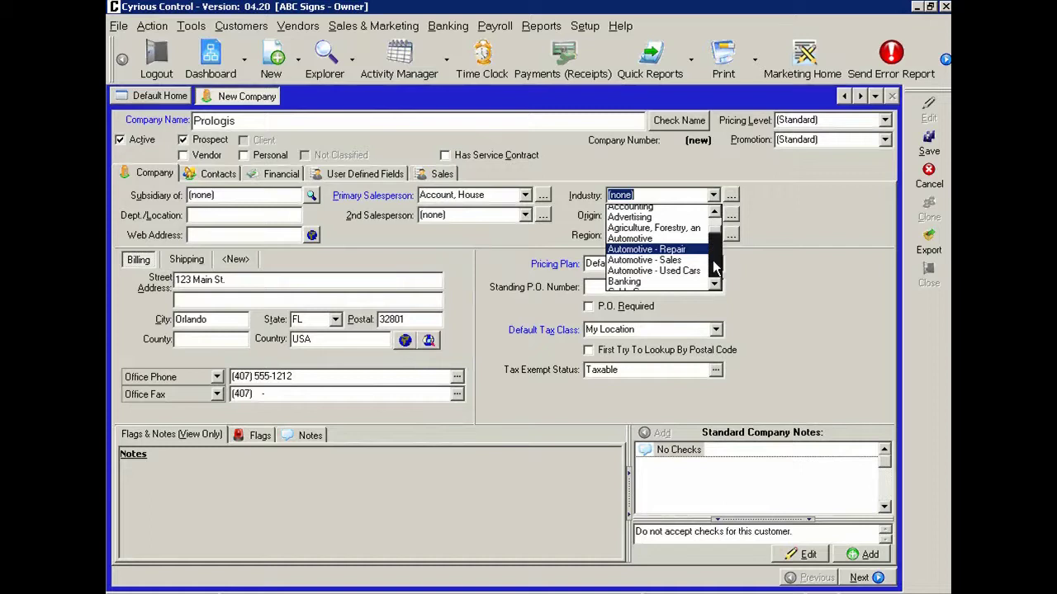
scroll(714, 267, down, 5)
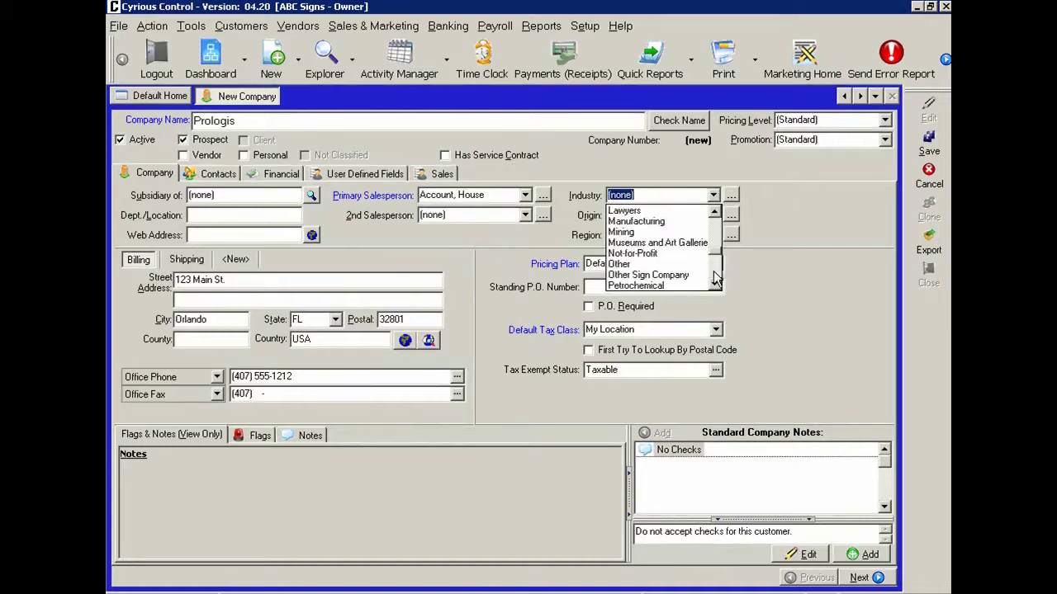
scroll(715, 268, down, 3)
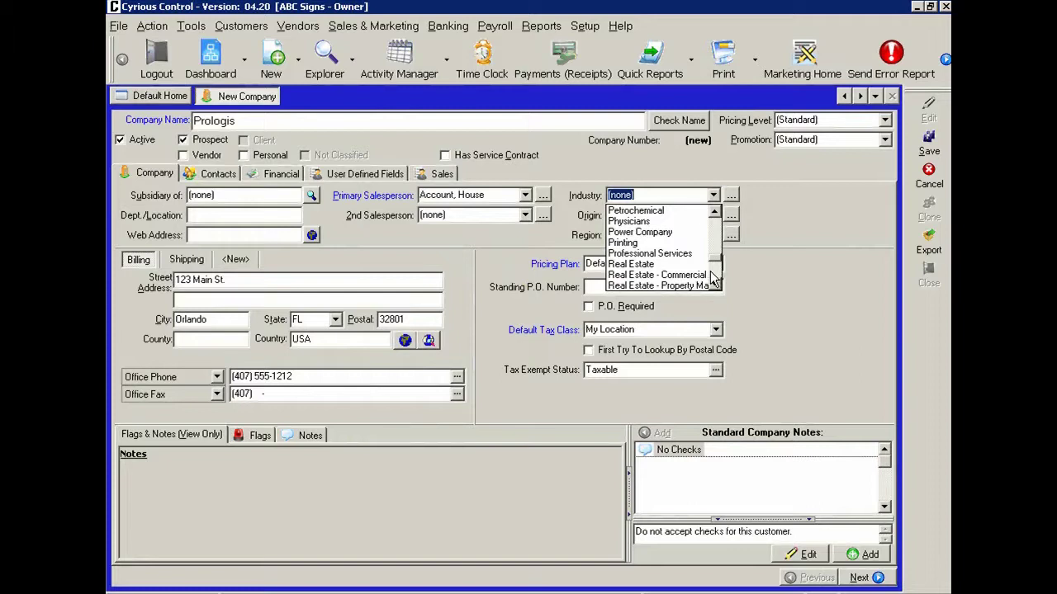
click(700, 275)
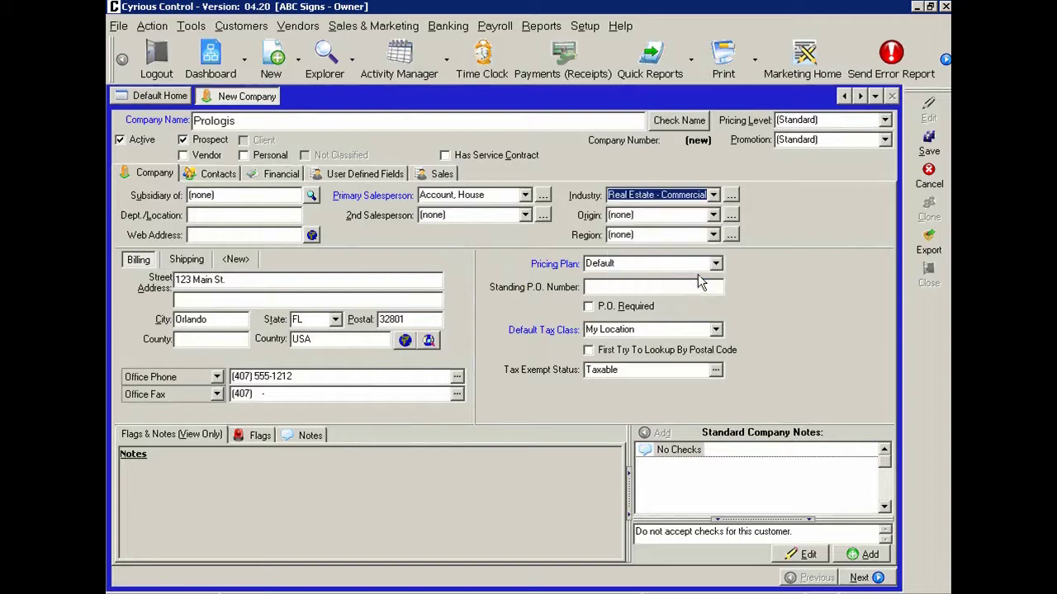
- Set the origin to Cold Call and leave the region unset
click(713, 215)
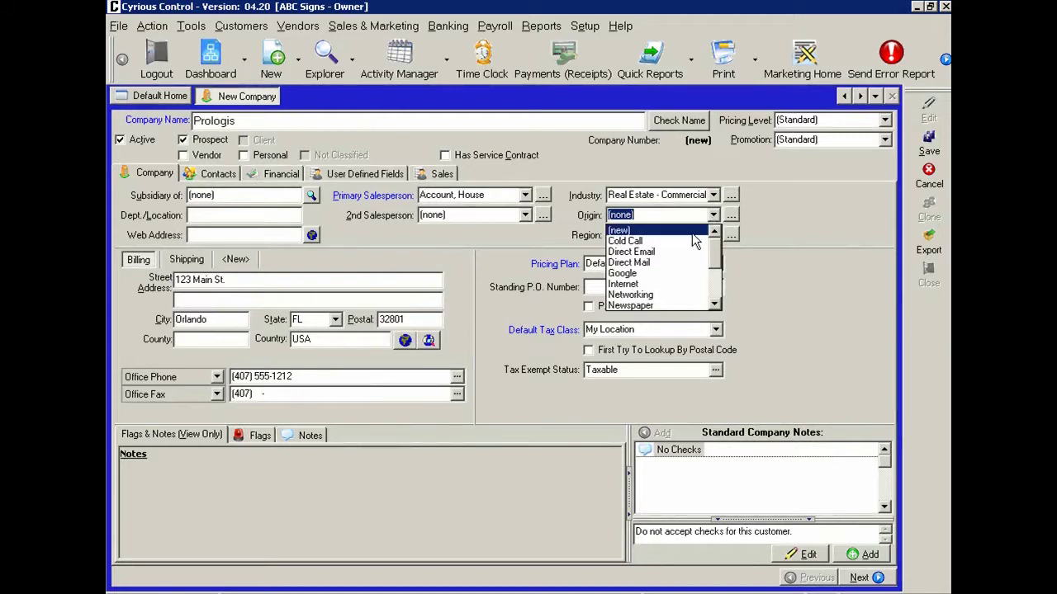
click(686, 241)
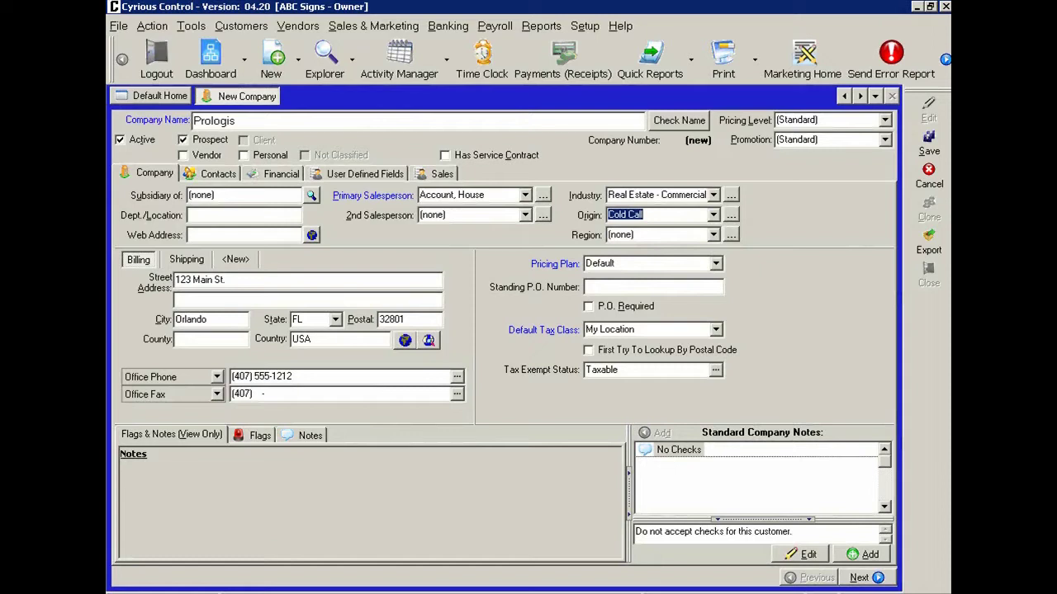
click(713, 236)
click(715, 236)
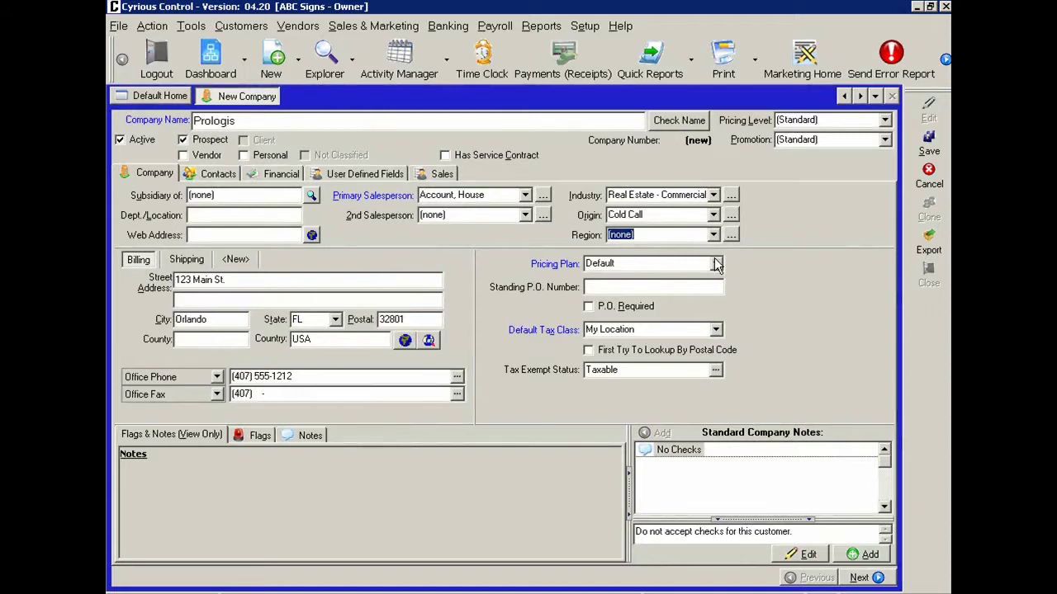
click(715, 265)
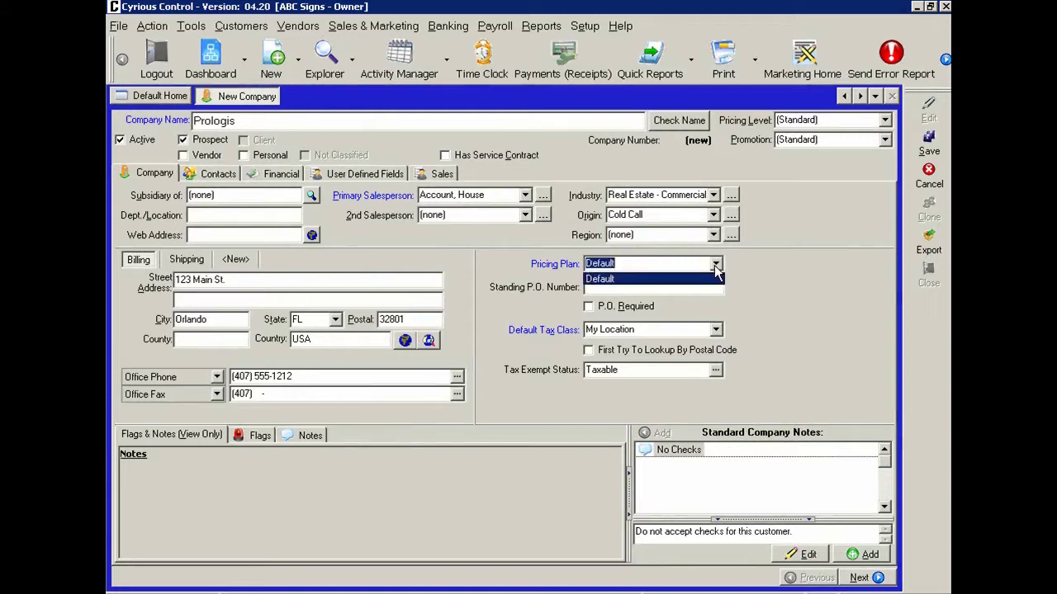
click(715, 266)
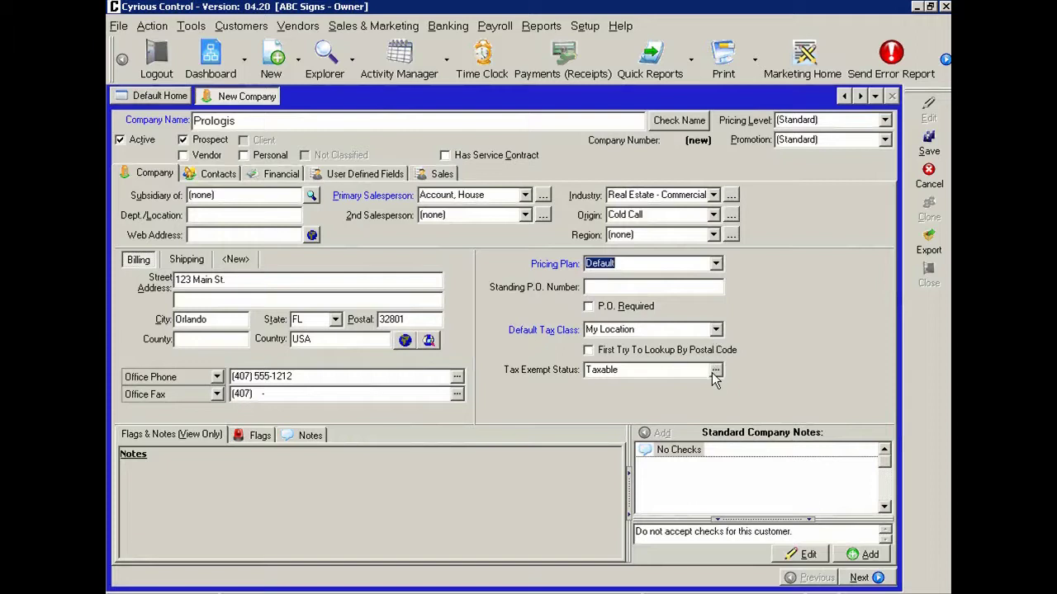
- Look over the shipping address, billing address and flags, then bring up the contacts page
click(181, 261)
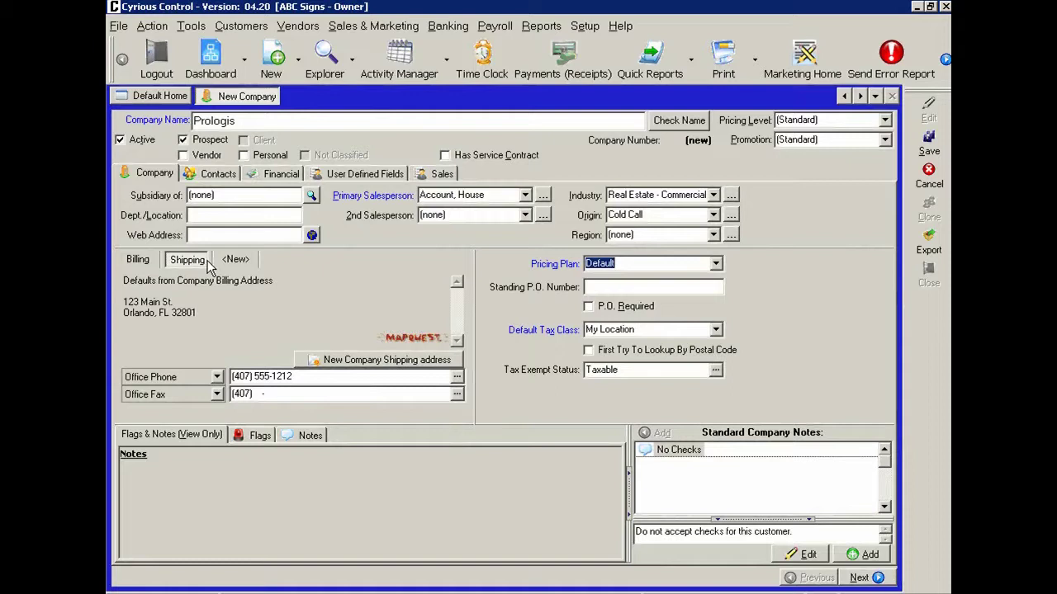
click(137, 261)
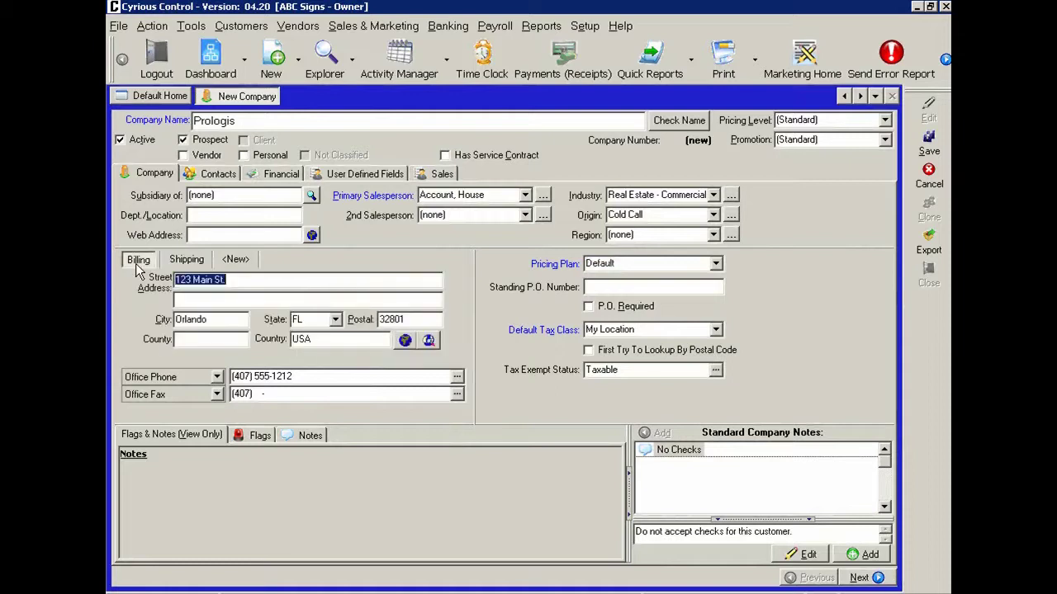
click(257, 435)
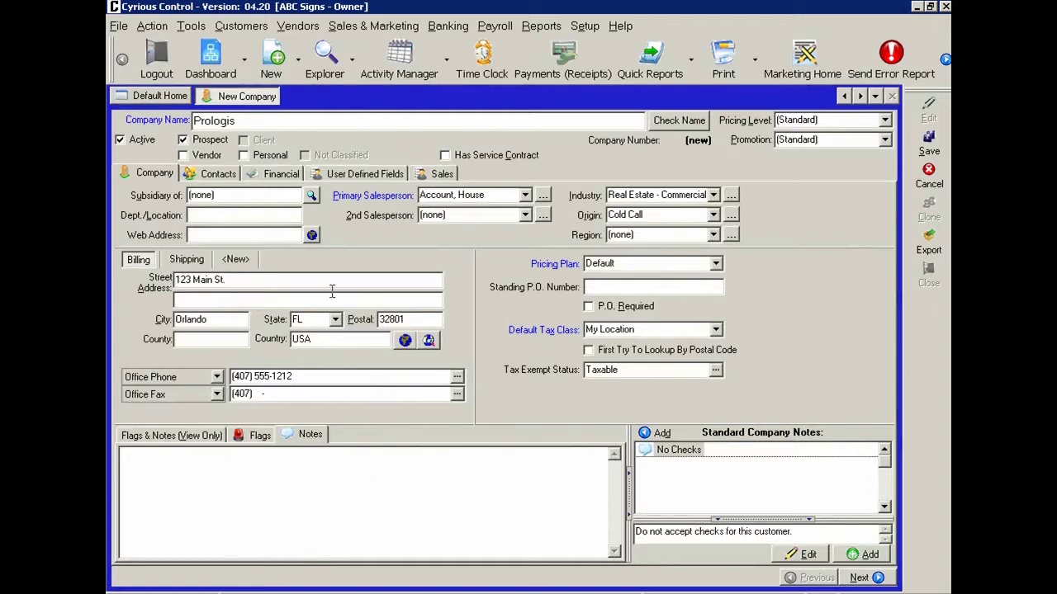
click(216, 175)
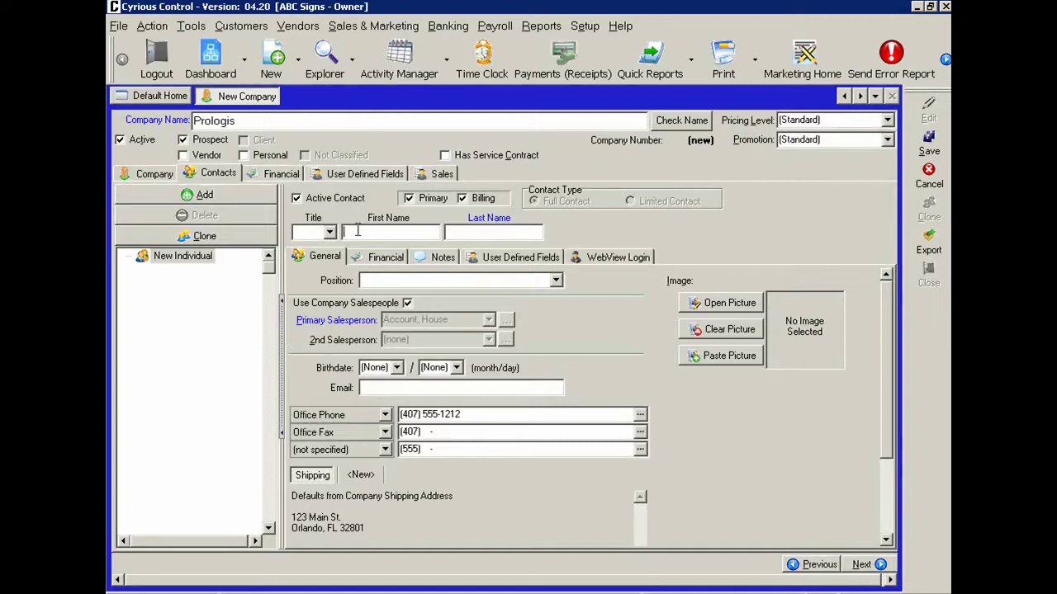
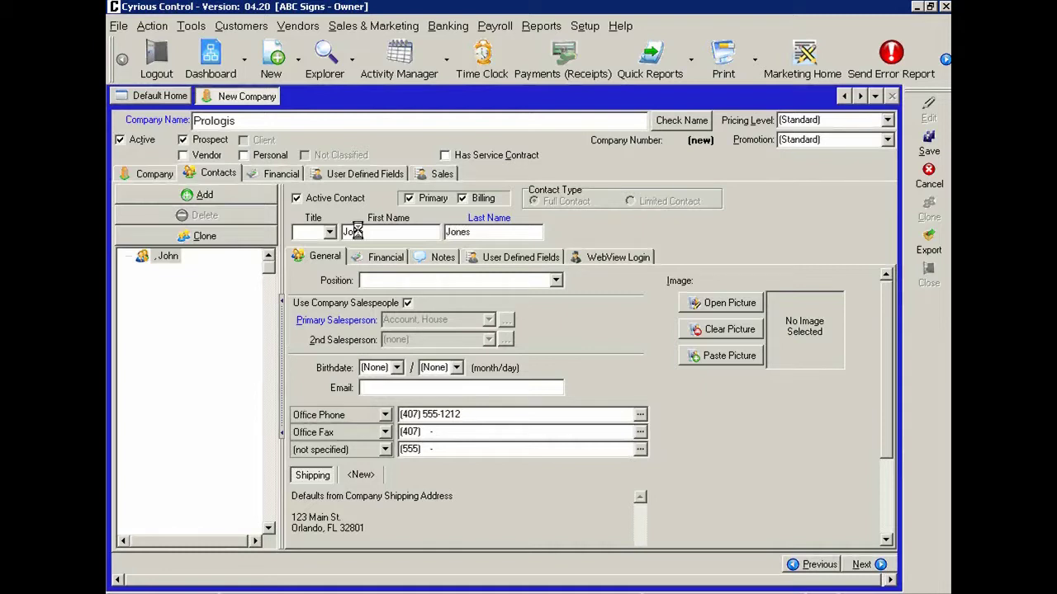
- Enter the contact's first and last name and the position Regional VP, leaving birth month unset
key(Tab)
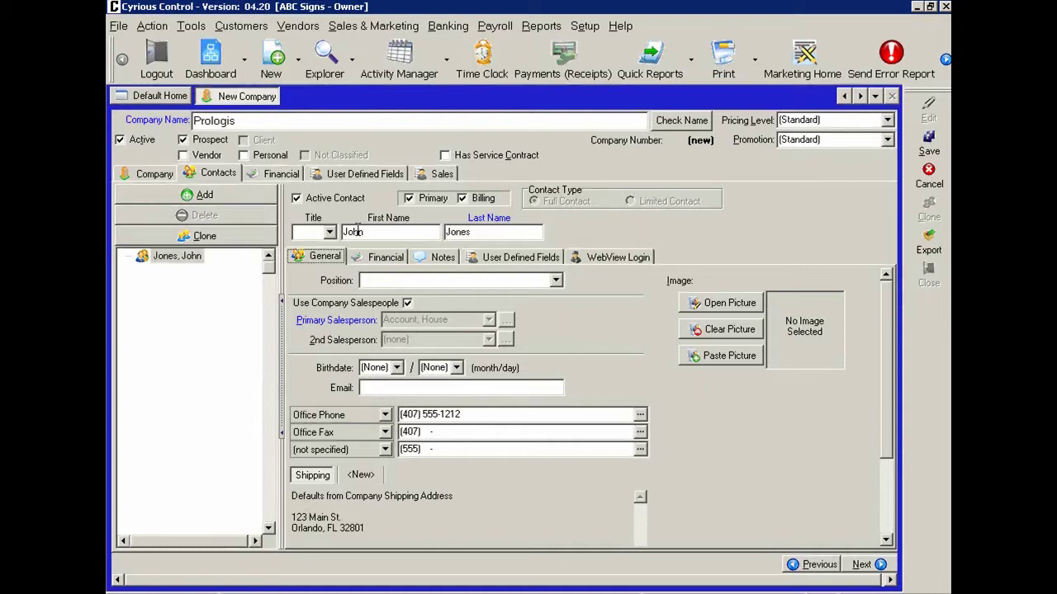
click(380, 281)
text(Regional VP)
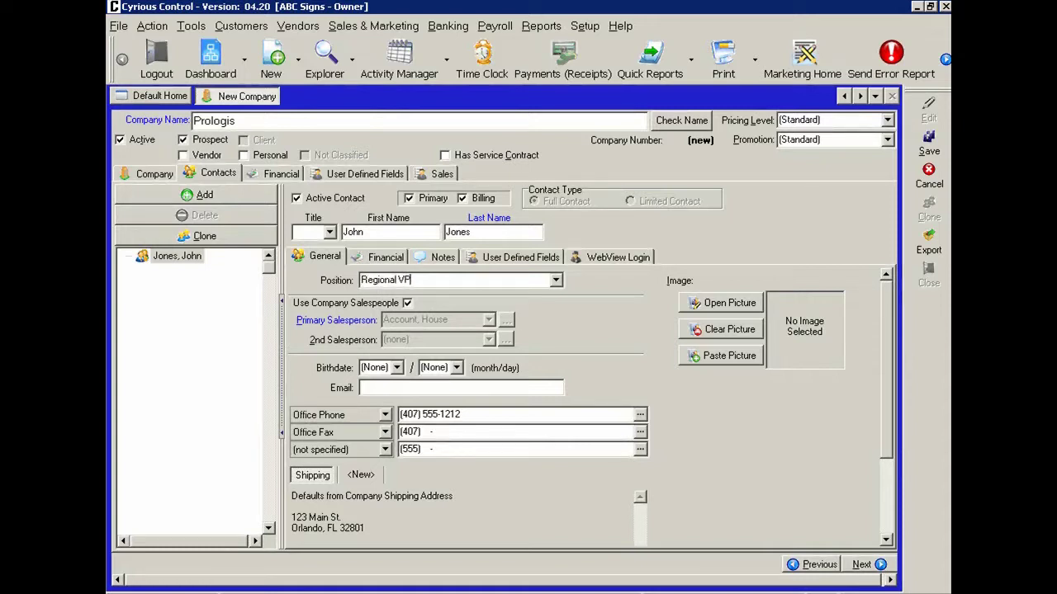
click(396, 368)
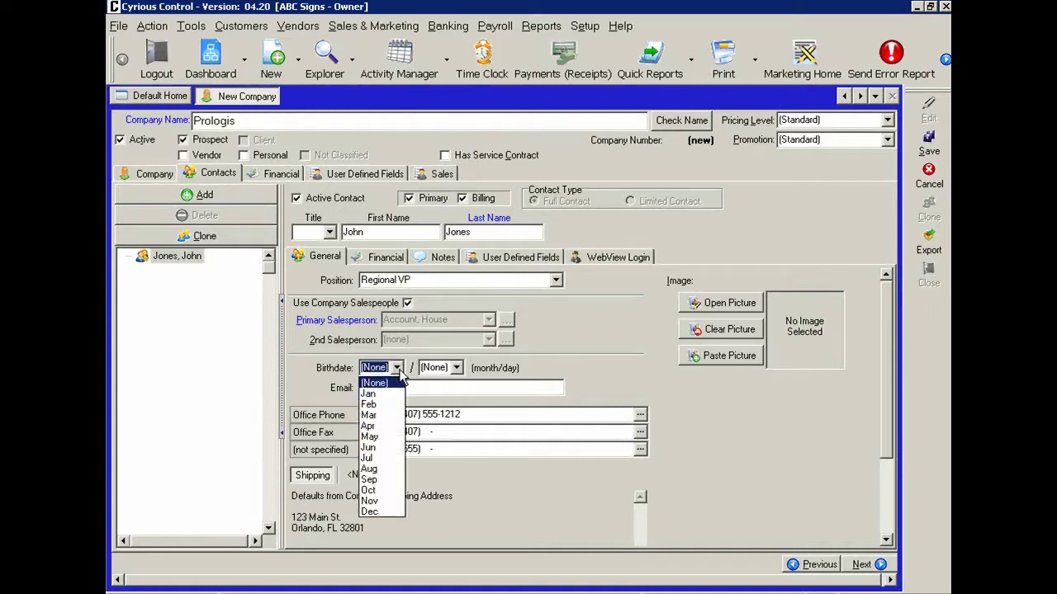
click(396, 382)
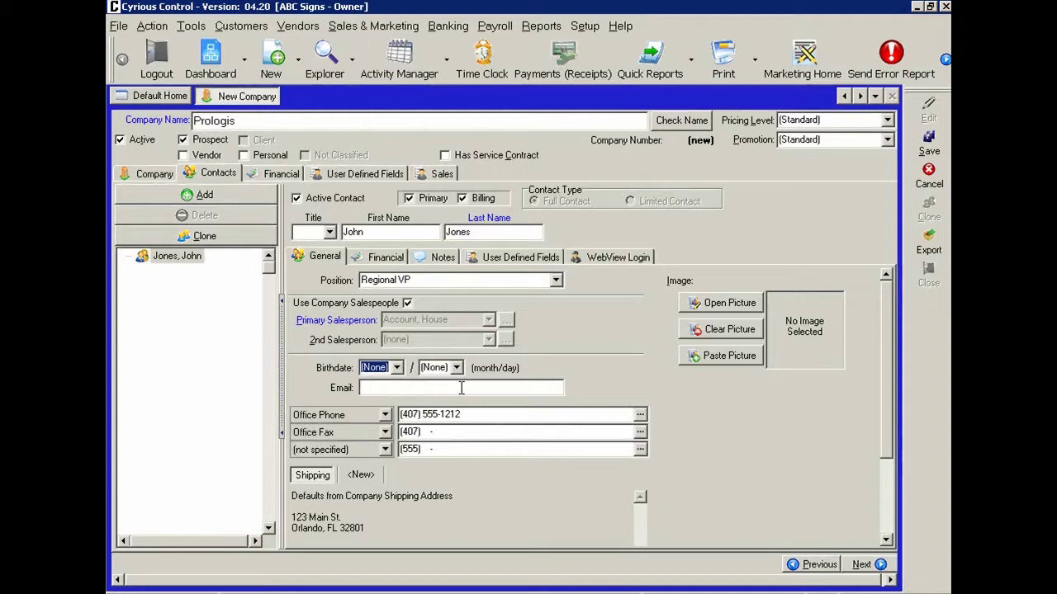
- Adjust the office phone and add a Cell Phone as the third number with the contact's cell number
click(461, 388)
click(434, 414)
double_click(433, 414)
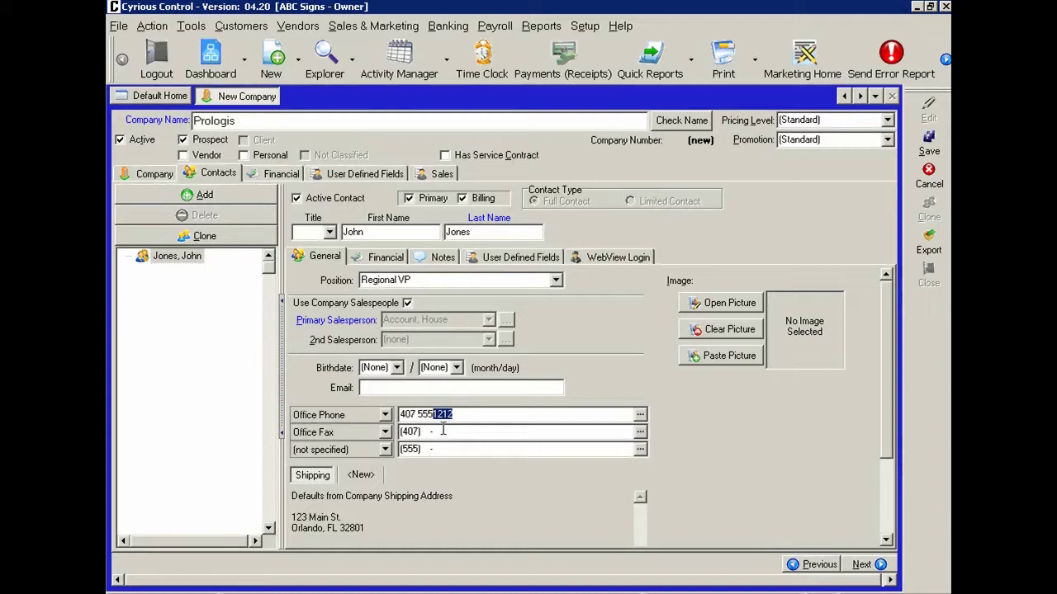
click(385, 449)
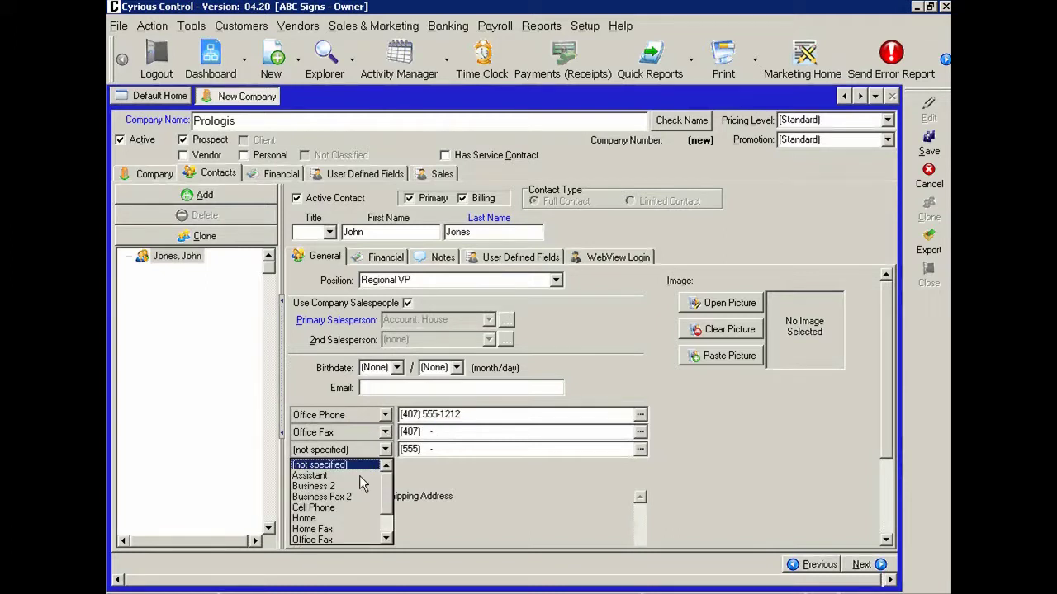
click(355, 507)
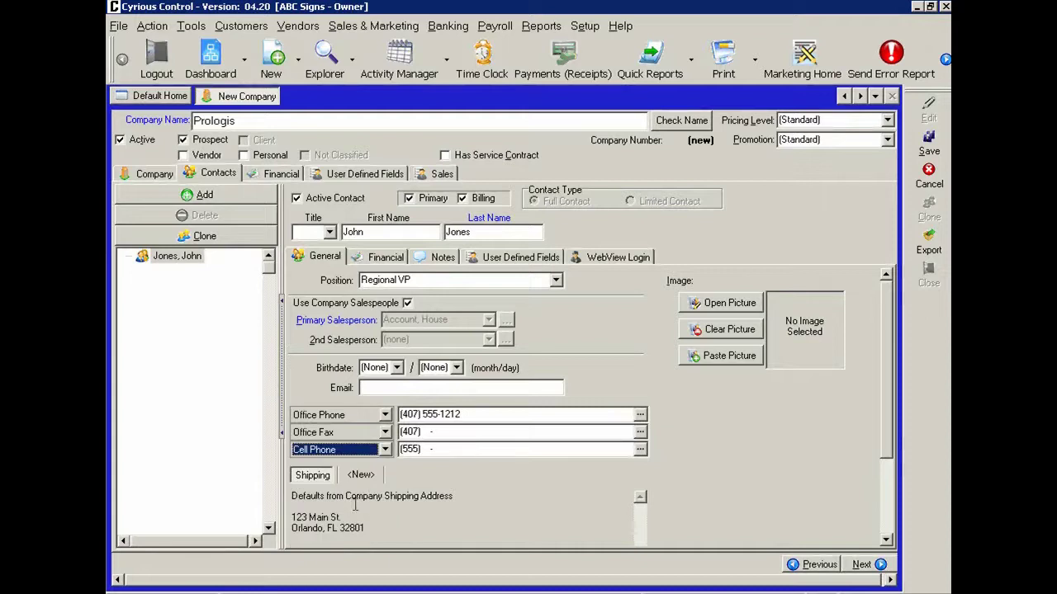
key(Tab)
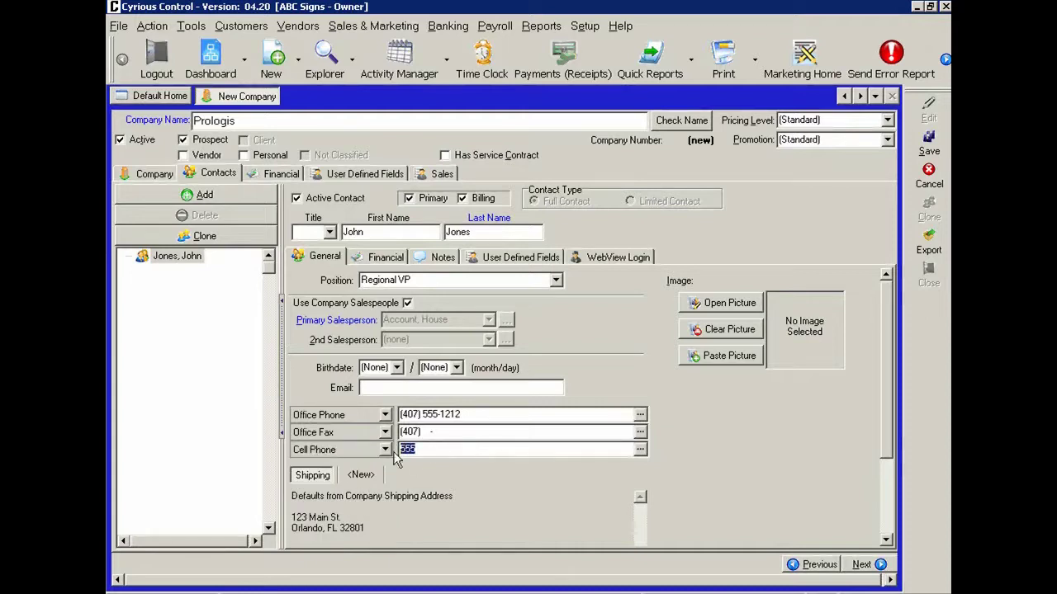
text(4075552222)
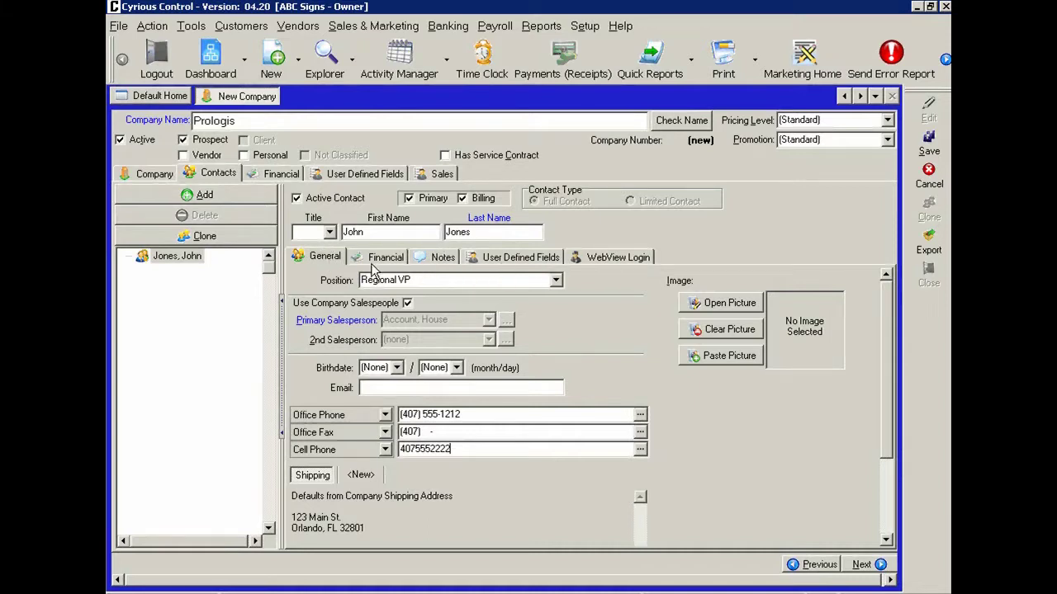
- Show the contact's user-defined referral and personal info fields
click(492, 257)
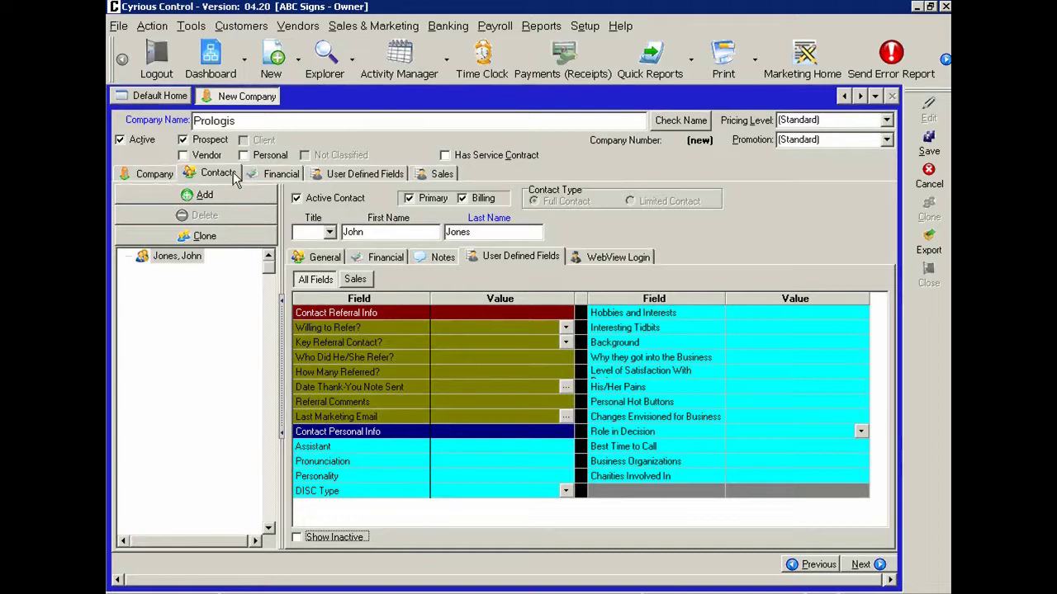
- Display Prologis's company-level user-defined fields, such as Prospect's Needs and Ongoing Forecast
click(358, 175)
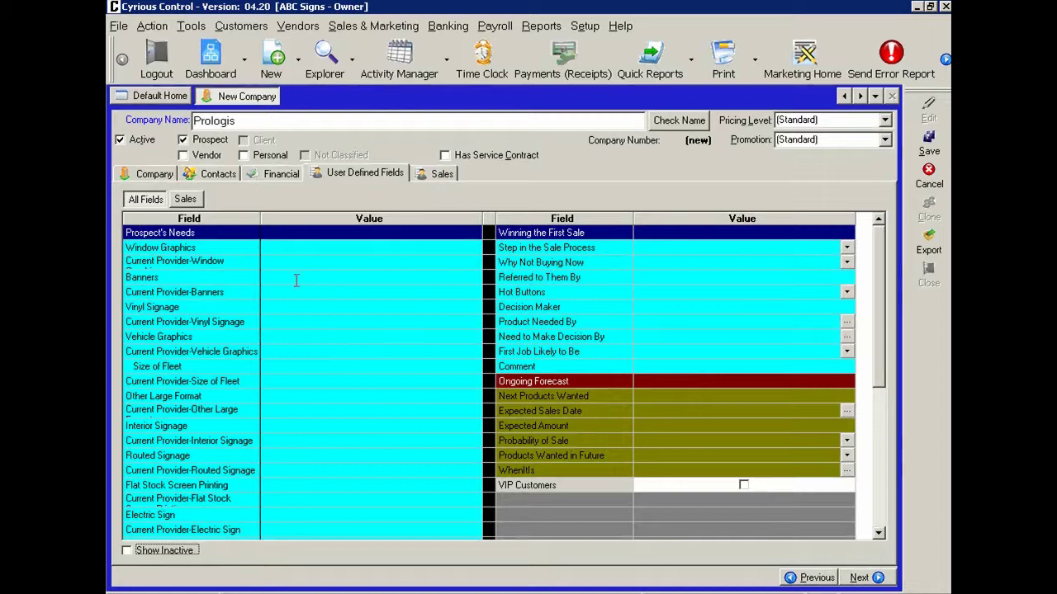
- Review the Sales form down through Company Profile, then return to its top
click(436, 177)
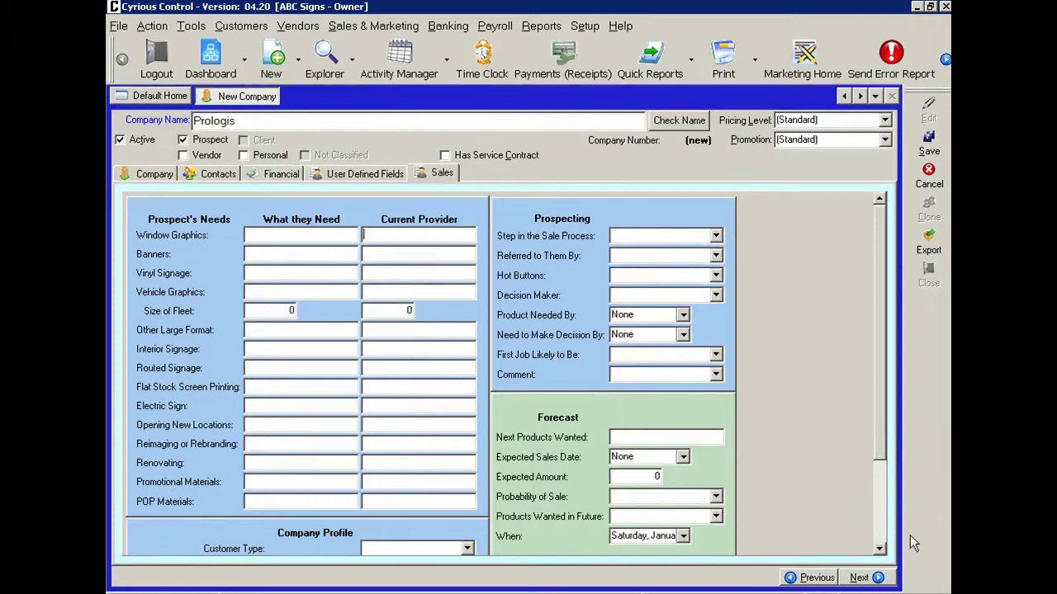
click(880, 550)
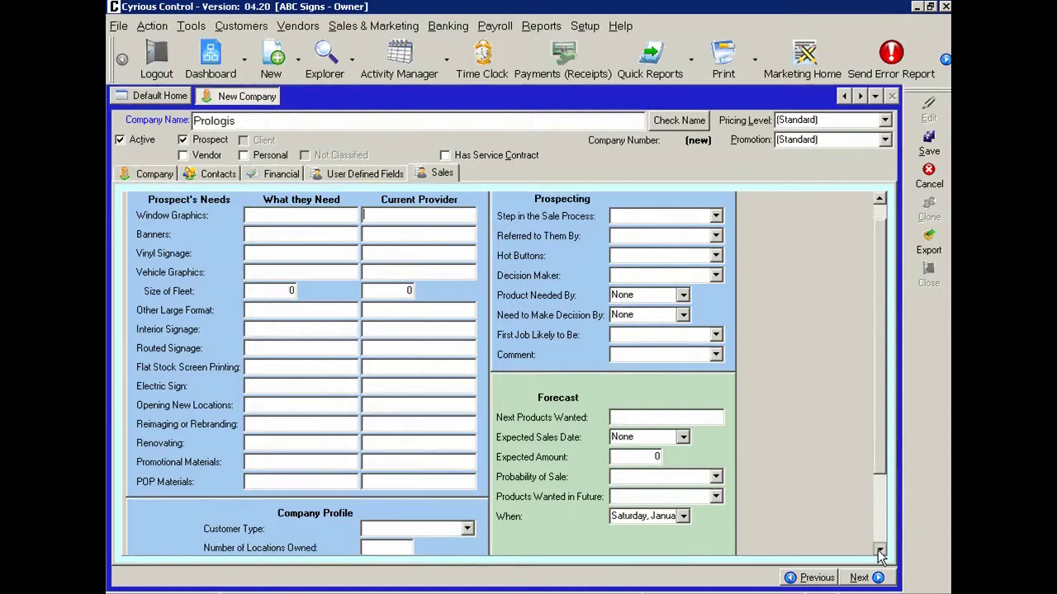
click(880, 550)
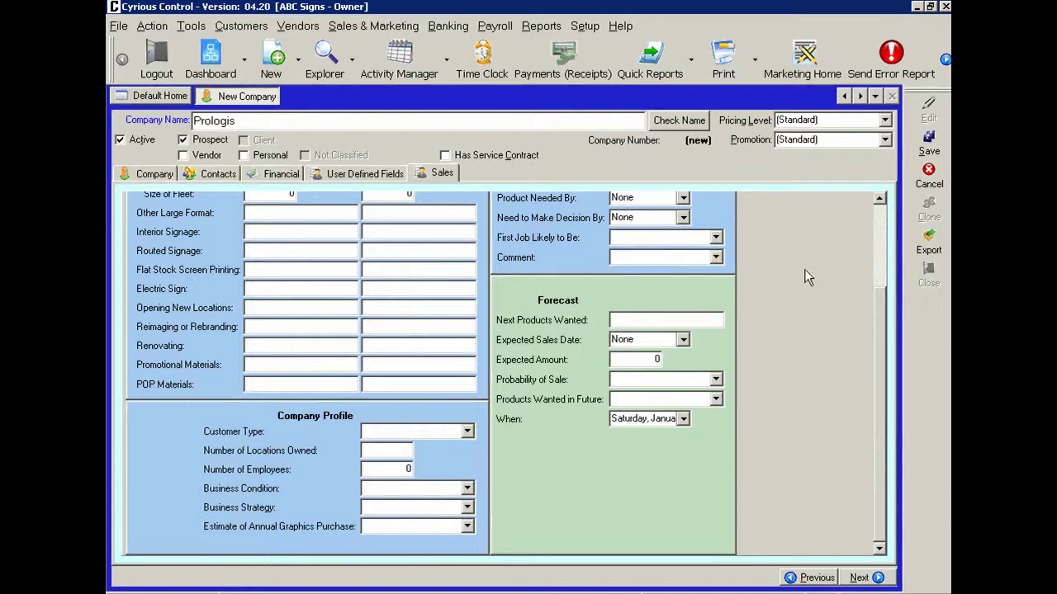
click(881, 217)
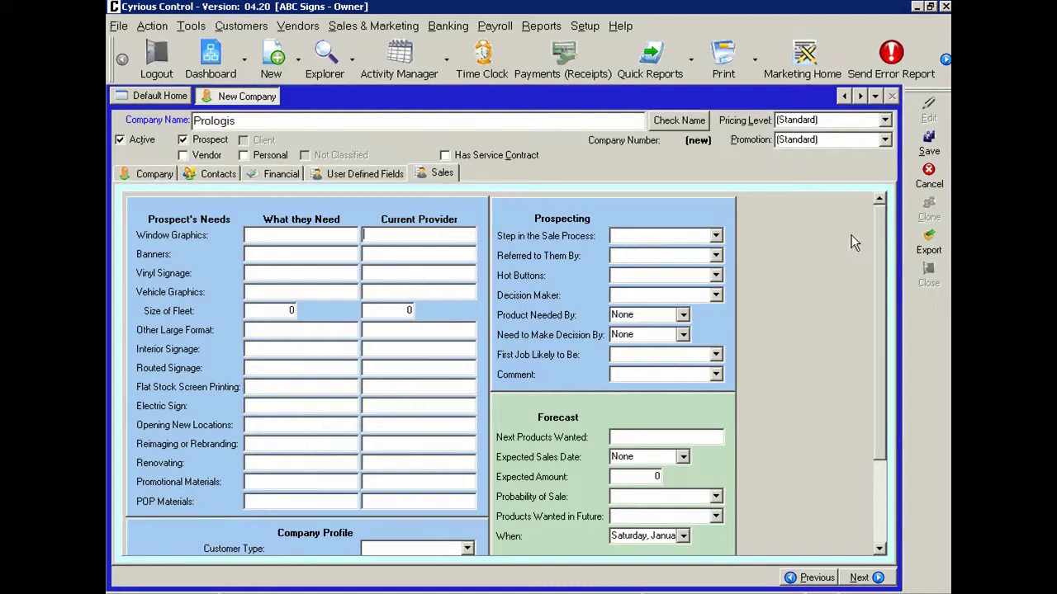
key(shift+Tab)
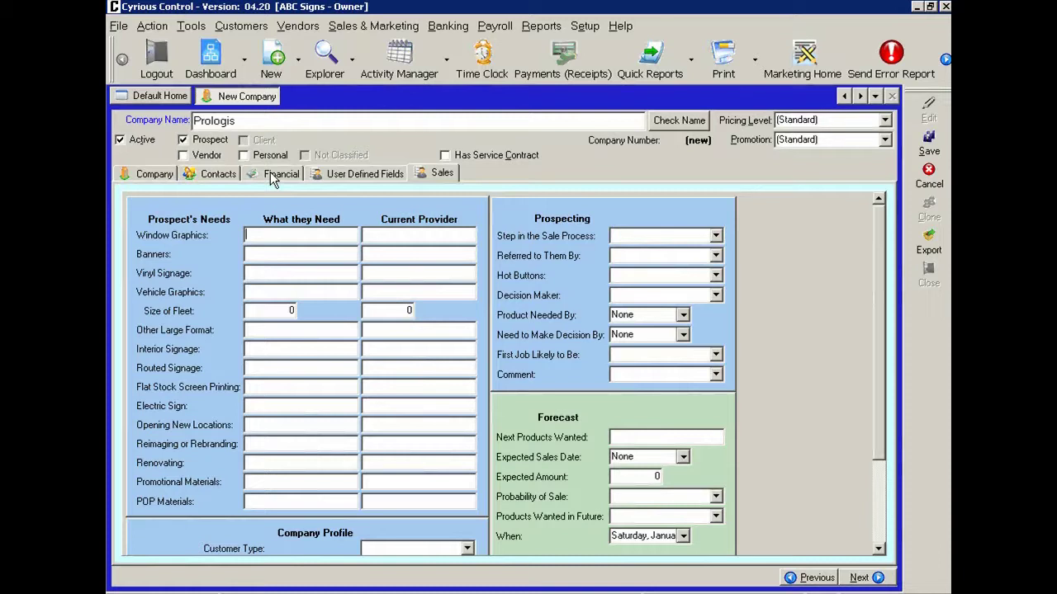
- View the Financial details, save Prologis as company 101, and return to its company details
click(273, 176)
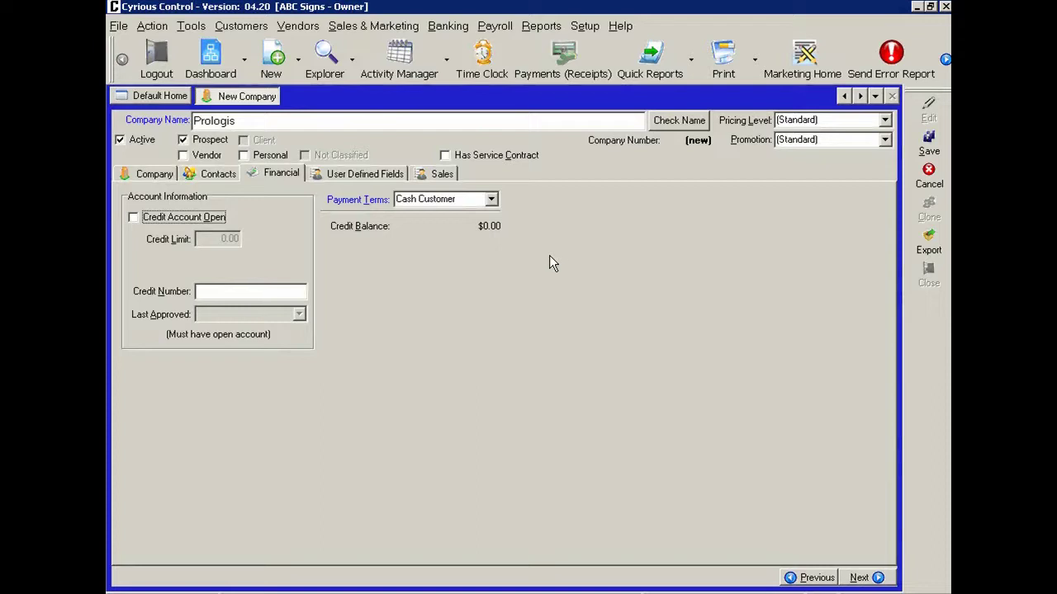
click(937, 147)
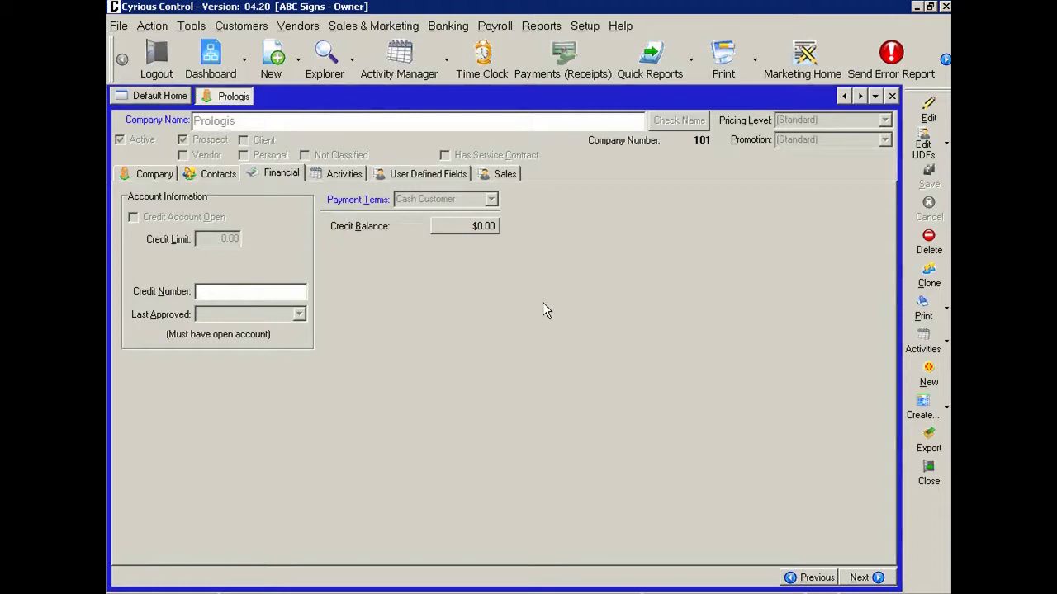
click(151, 174)
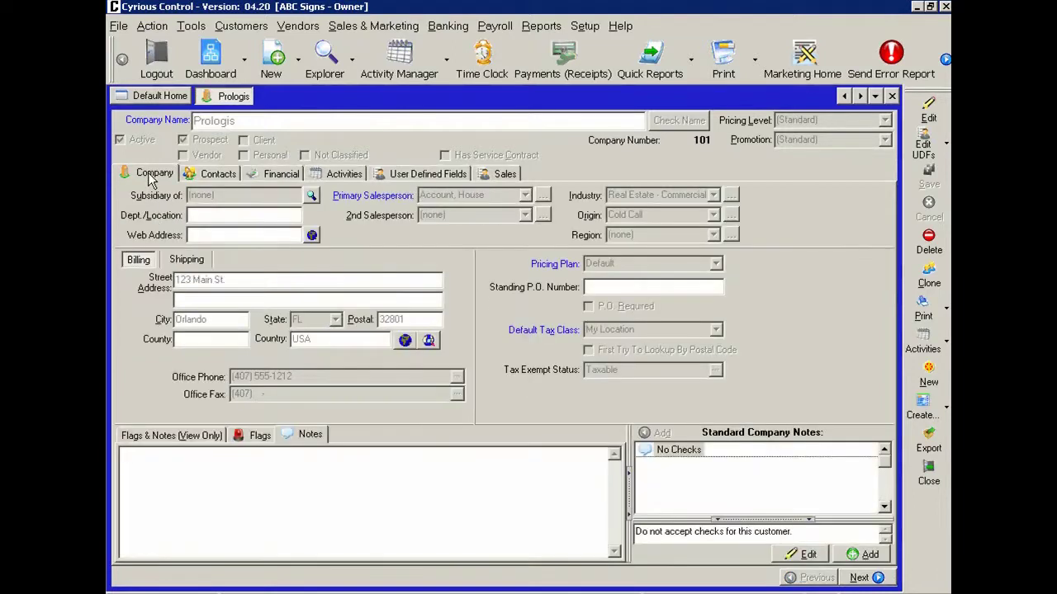
- Close Prologis, explore all companies, and include the Prospect type in the list
click(891, 96)
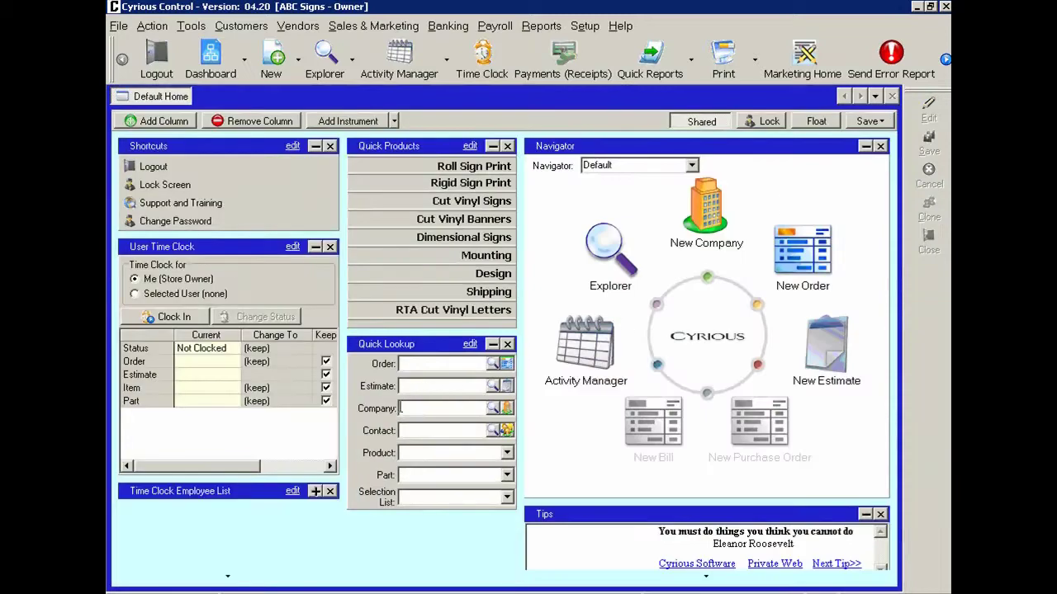
click(404, 409)
click(493, 411)
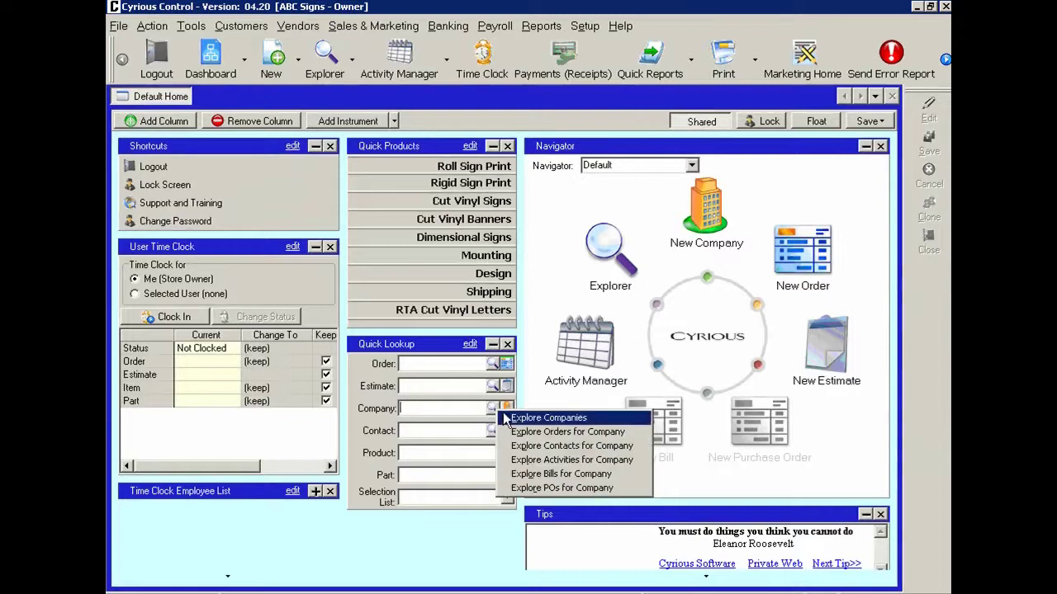
click(506, 417)
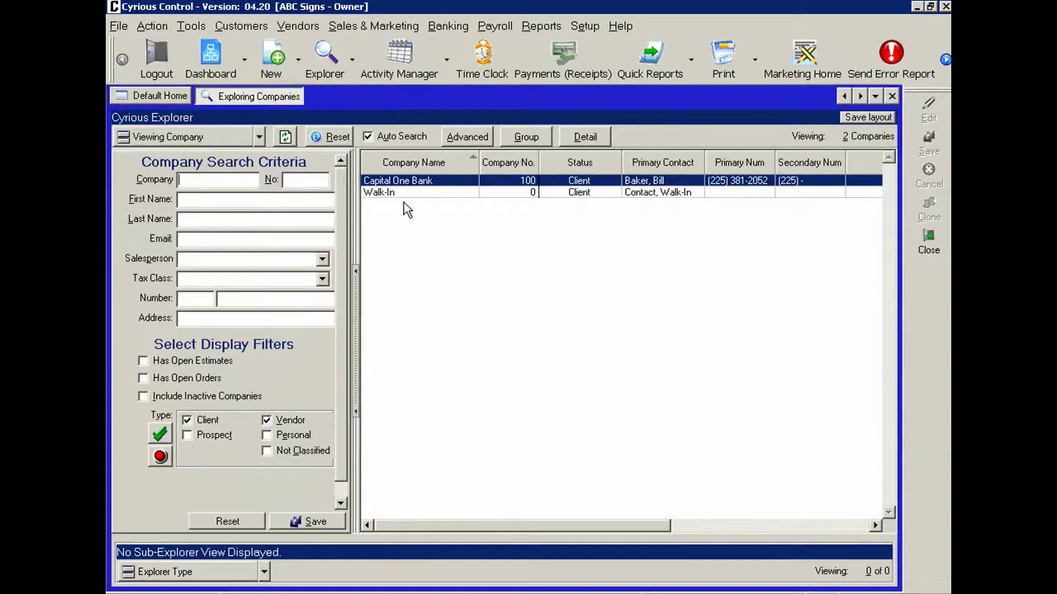
click(187, 438)
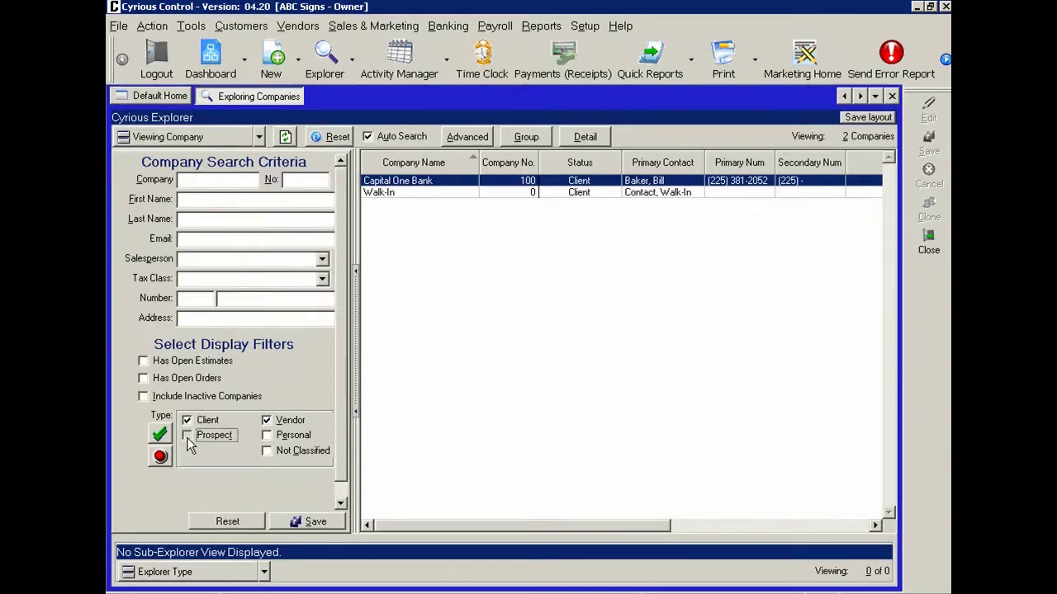